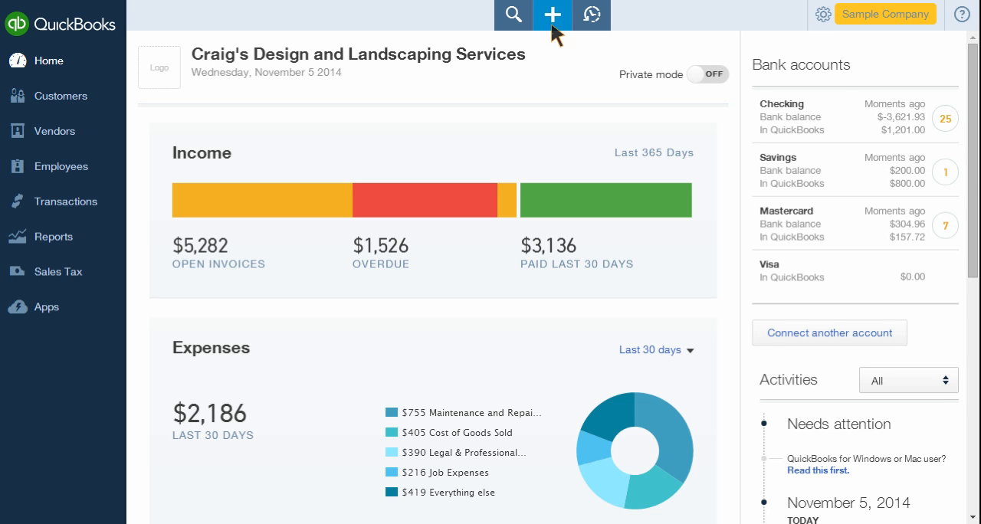
- Review the available transaction types to create, and look through the customer list with its pending invoices and actions
{"action": "left_click", "coordinate": [553, 15]}
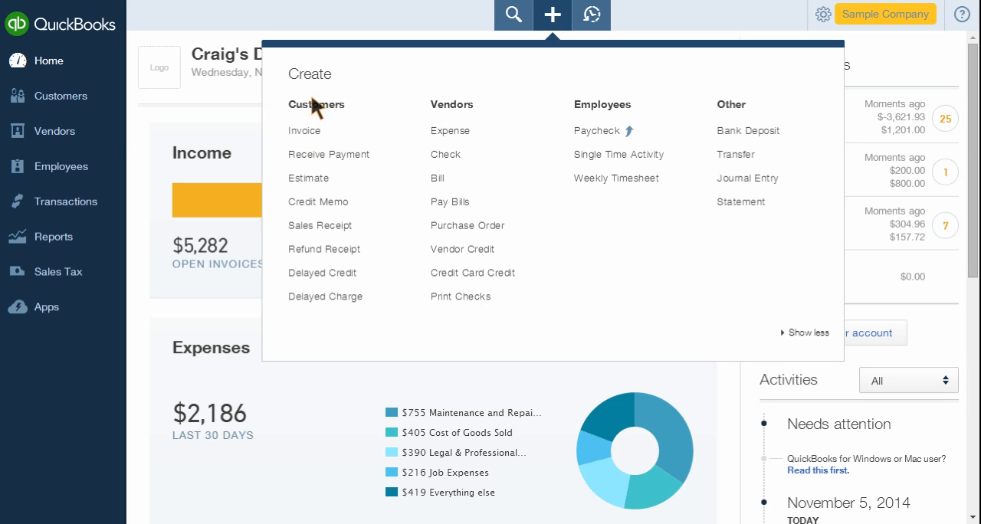
{"action": "left_click", "coordinate": [90, 109]}
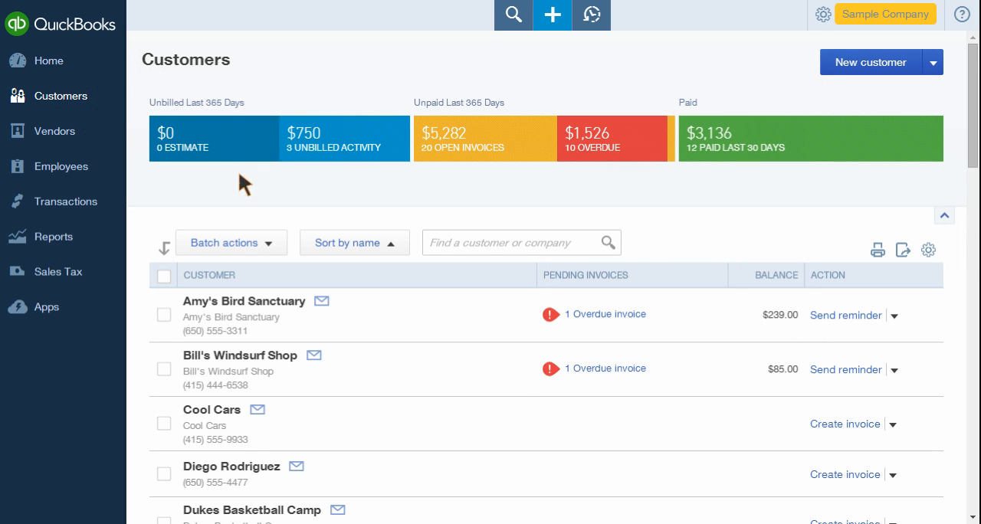
{"action": "scroll", "coordinate": [342, 310], "scroll_direction": "down", "scroll_amount": 2}
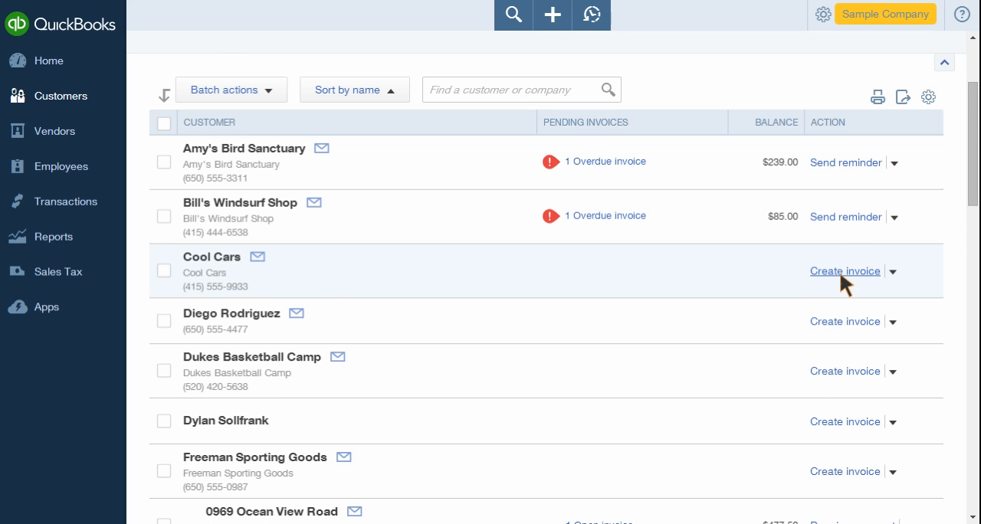
{"action": "scroll", "coordinate": [841, 276], "scroll_direction": "down", "scroll_amount": 6}
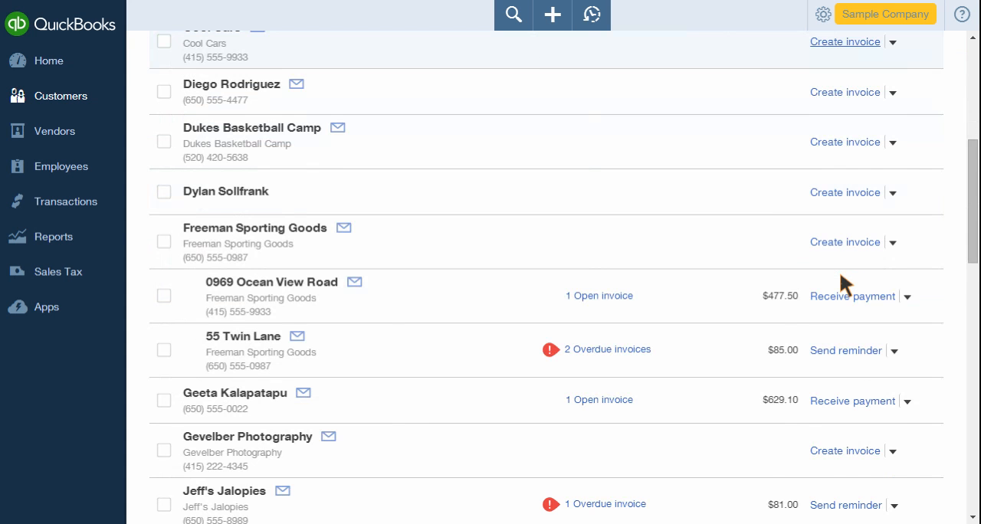
{"action": "scroll", "coordinate": [841, 282], "scroll_direction": "down", "scroll_amount": 6}
{"action": "scroll", "coordinate": [841, 282], "scroll_direction": "up", "scroll_amount": 15}
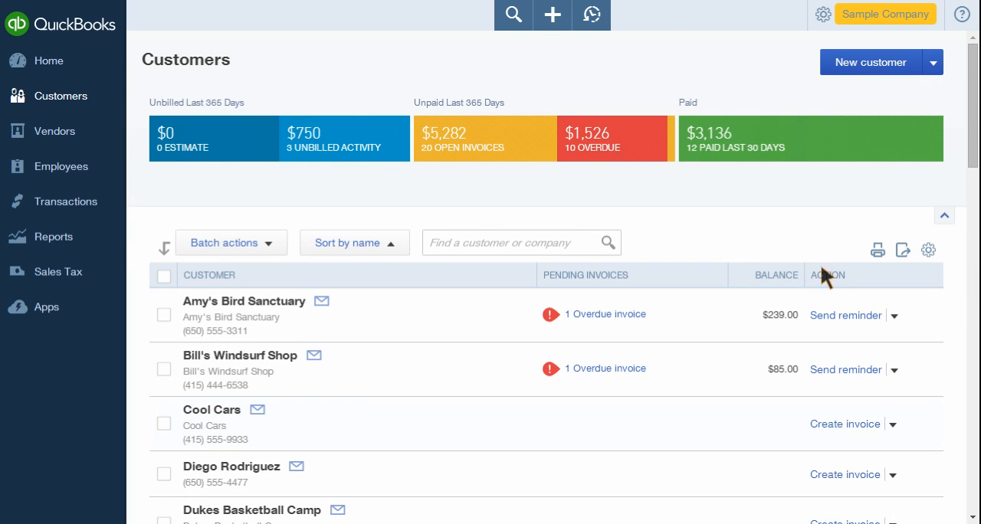
- Start a new invoice from the Sales Transactions page
{"action": "left_click", "coordinate": [108, 215]}
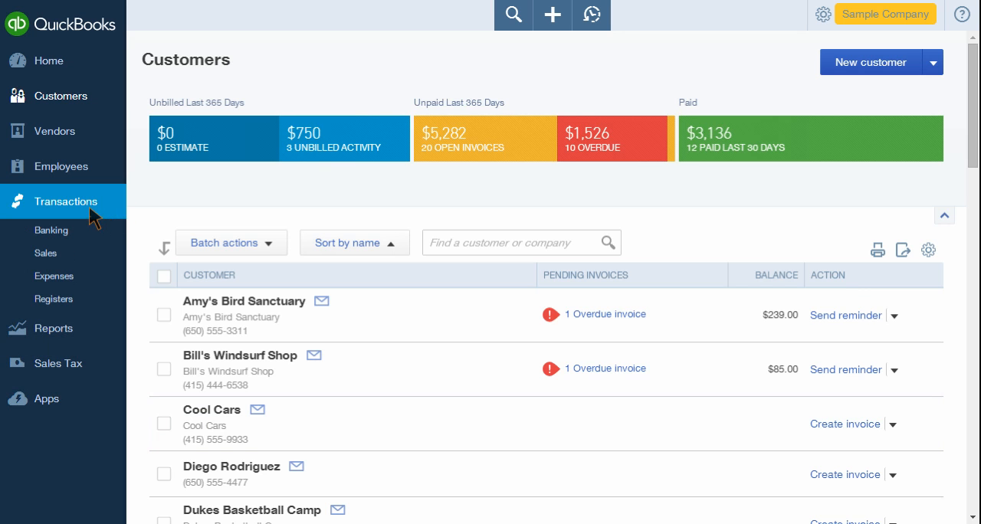
{"action": "left_click", "coordinate": [63, 256]}
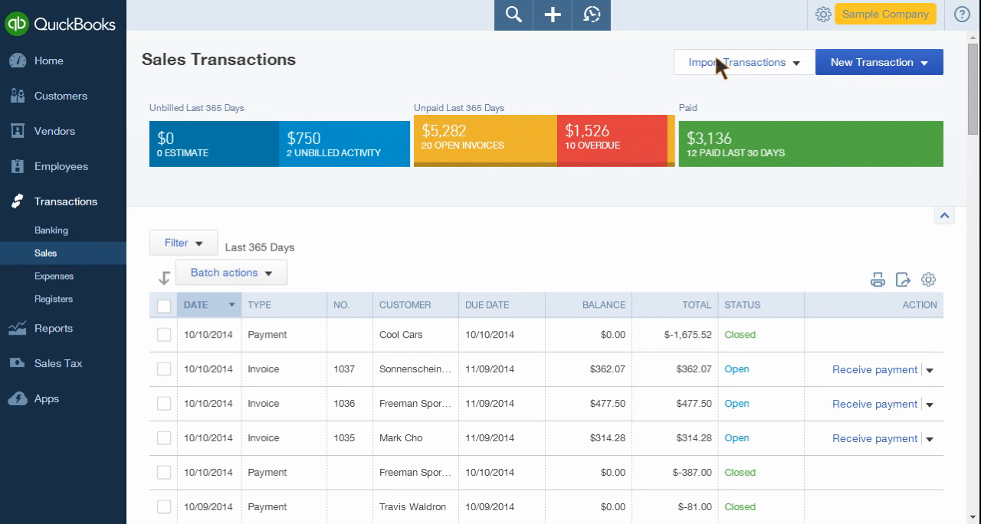
{"action": "left_click", "coordinate": [926, 64]}
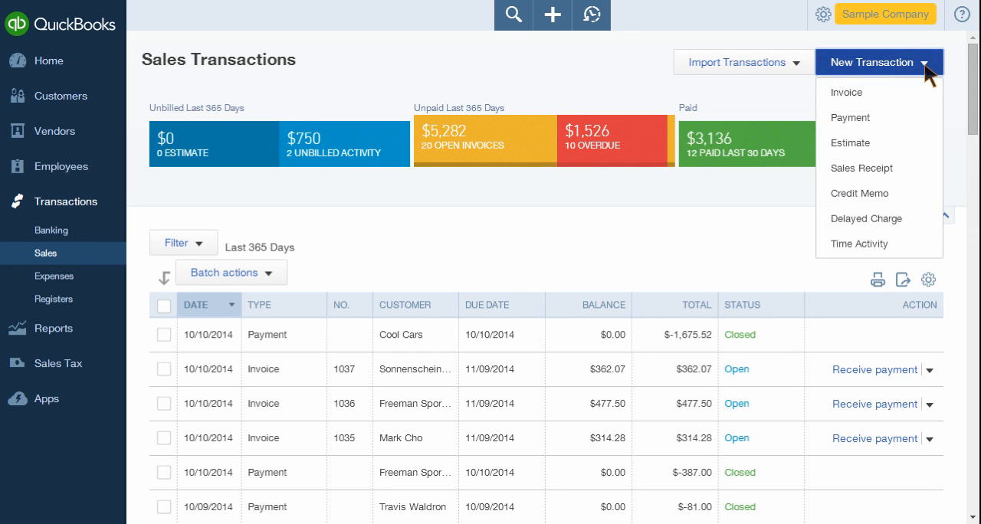
{"action": "left_click", "coordinate": [910, 98]}
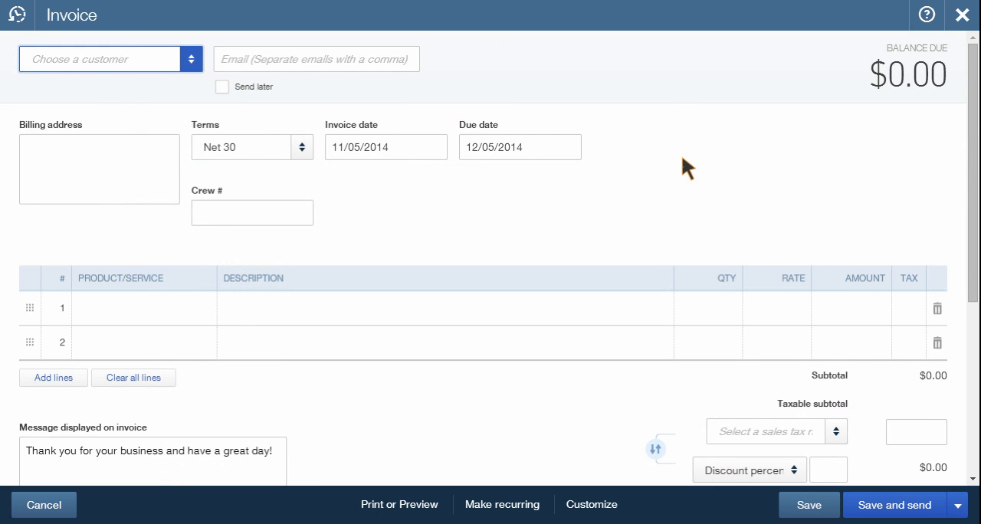
- Choose Cool Cars as the invoice's customer
{"action": "left_click", "coordinate": [179, 61]}
{"action": "type", "text": "Cool Cars"}
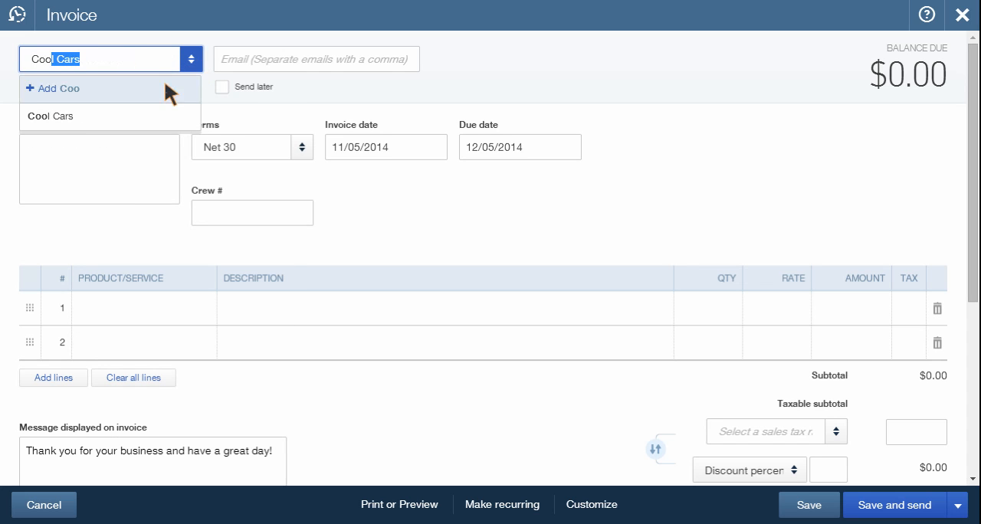
{"action": "left_click", "coordinate": [145, 117]}
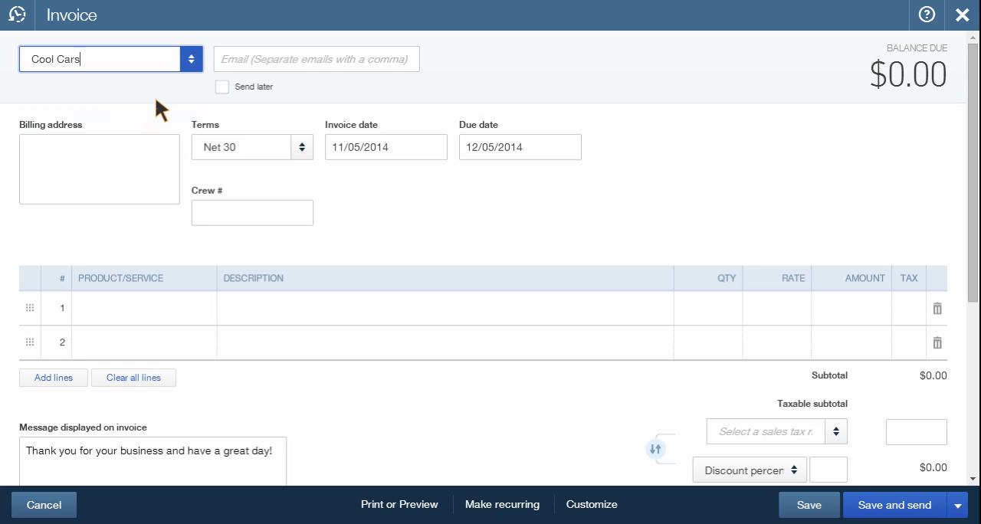
{"action": "left_click", "coordinate": [191, 61]}
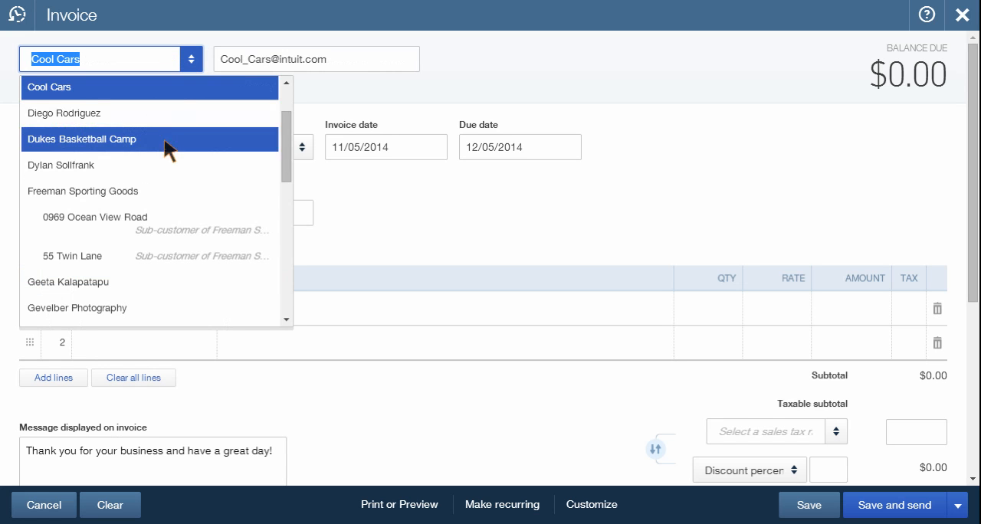
{"action": "left_click", "coordinate": [182, 92]}
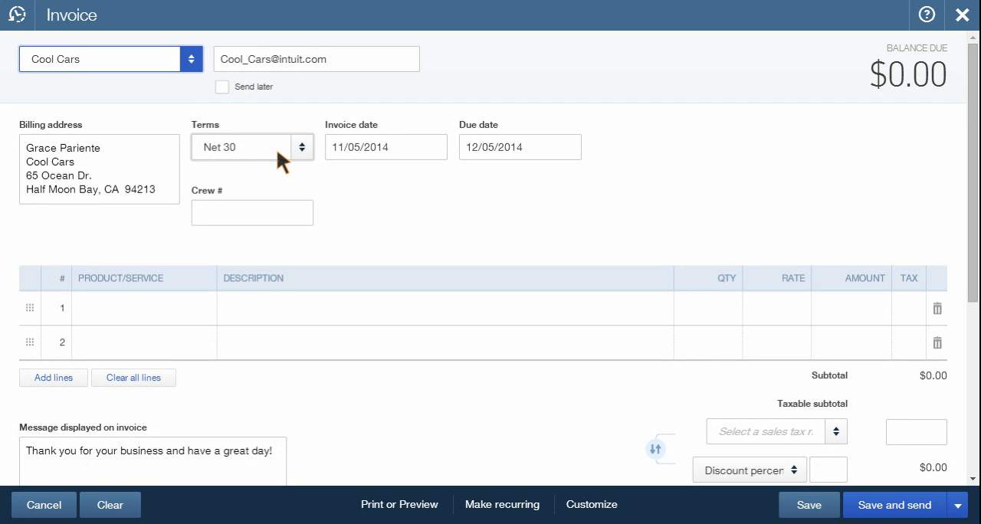
- Examine the invoice's payment terms options, invoice date, due date and Crew # field
{"action": "left_click", "coordinate": [302, 150]}
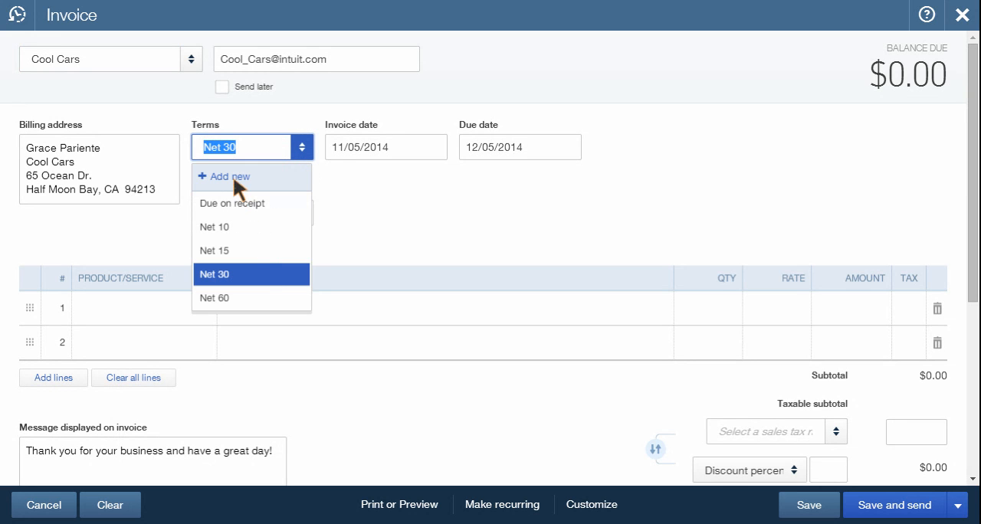
{"action": "left_click", "coordinate": [362, 185]}
{"action": "left_click", "coordinate": [397, 150]}
{"action": "double_click", "coordinate": [401, 152]}
{"action": "double_click", "coordinate": [496, 149]}
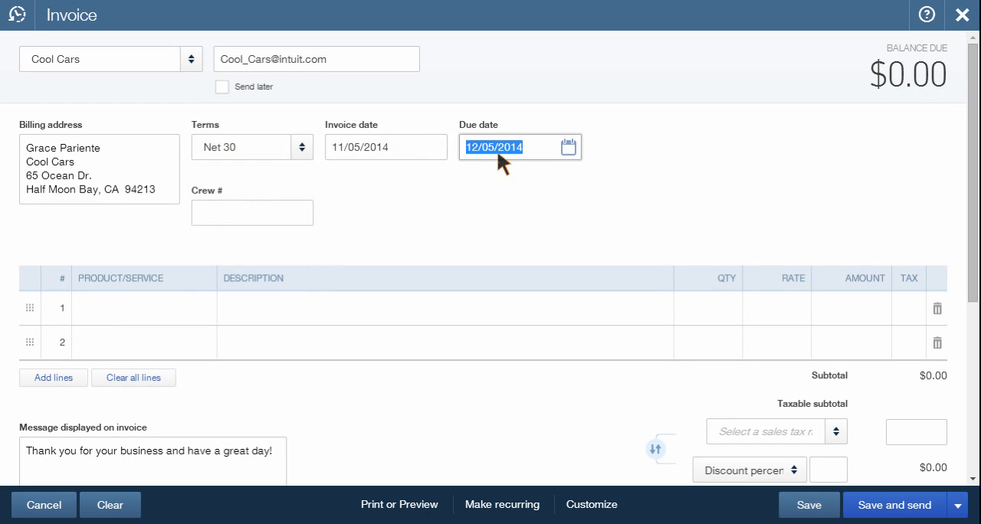
{"action": "left_click", "coordinate": [435, 146]}
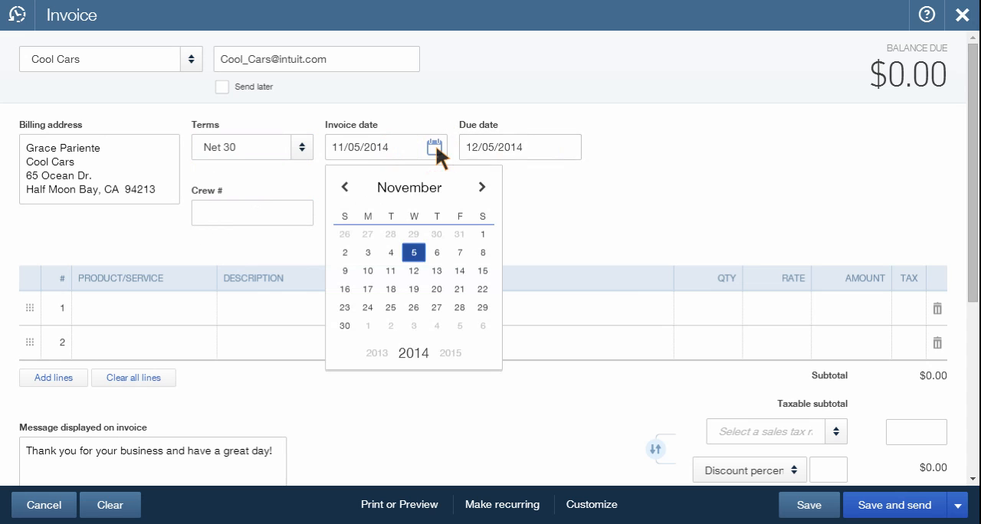
{"action": "left_click", "coordinate": [572, 146]}
{"action": "left_click", "coordinate": [265, 216]}
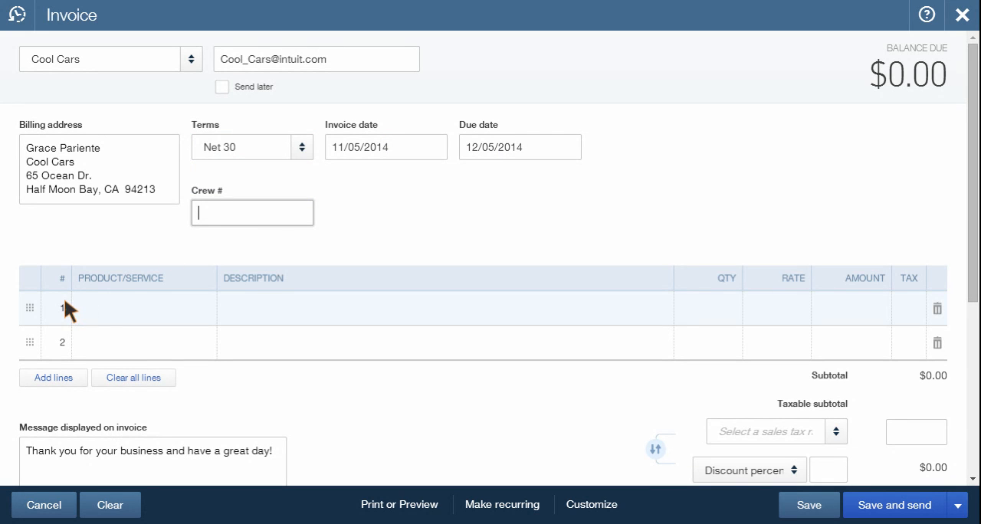
- Select Concrete as the product/service on the invoice's first line
{"action": "left_click", "coordinate": [97, 303]}
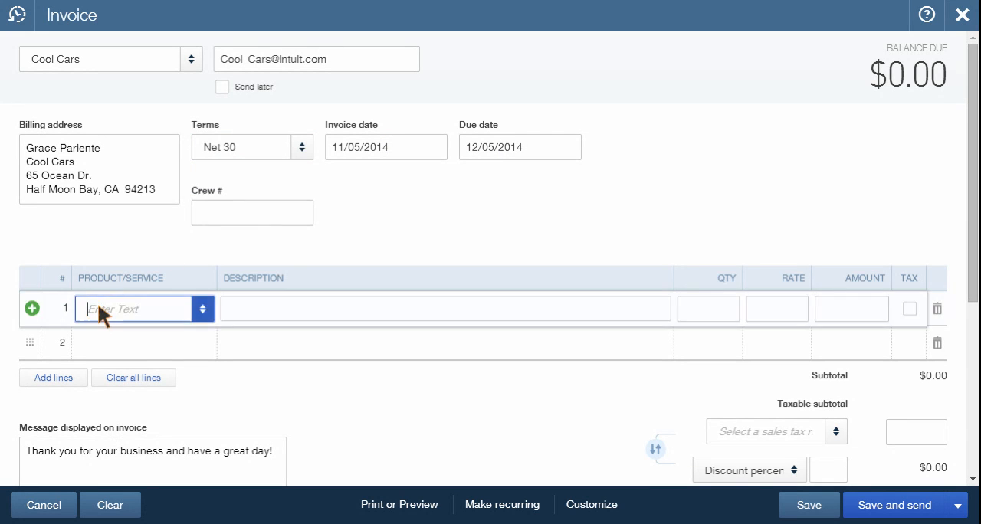
{"action": "left_click", "coordinate": [198, 313]}
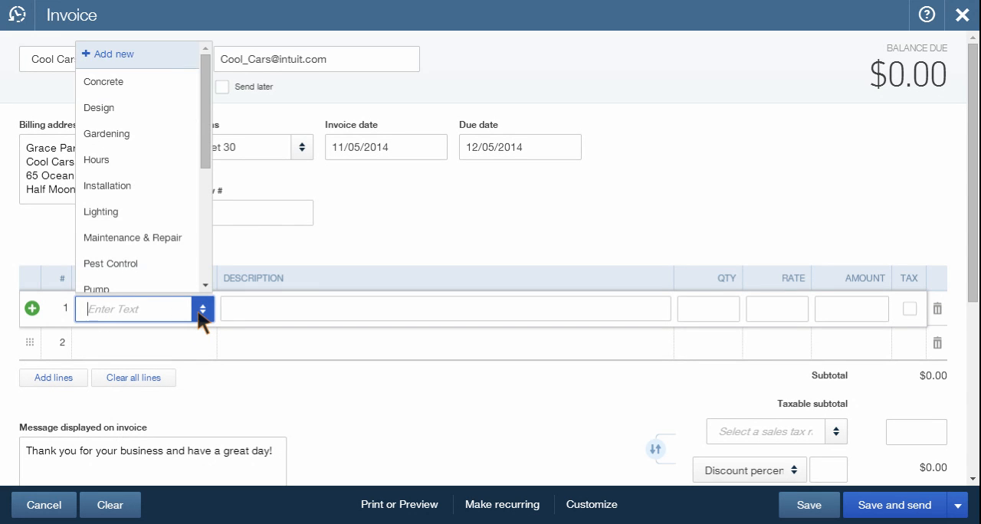
{"action": "scroll", "coordinate": [194, 197], "scroll_direction": "down", "scroll_amount": 2}
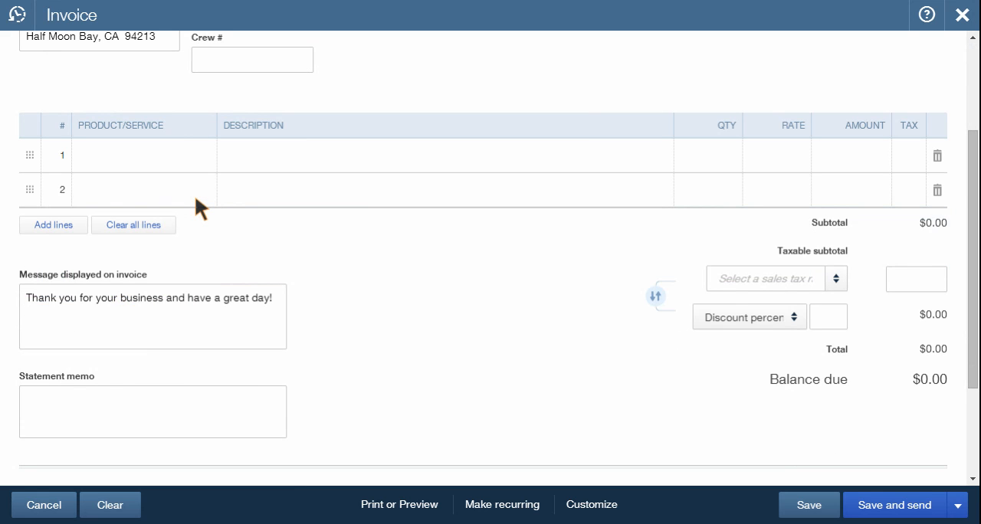
{"action": "left_click", "coordinate": [202, 155]}
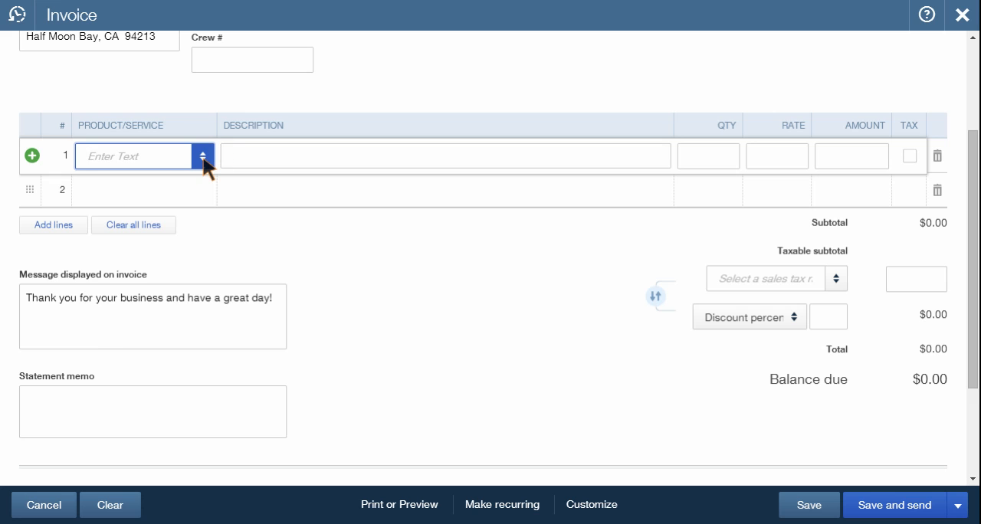
{"action": "left_click", "coordinate": [203, 158]}
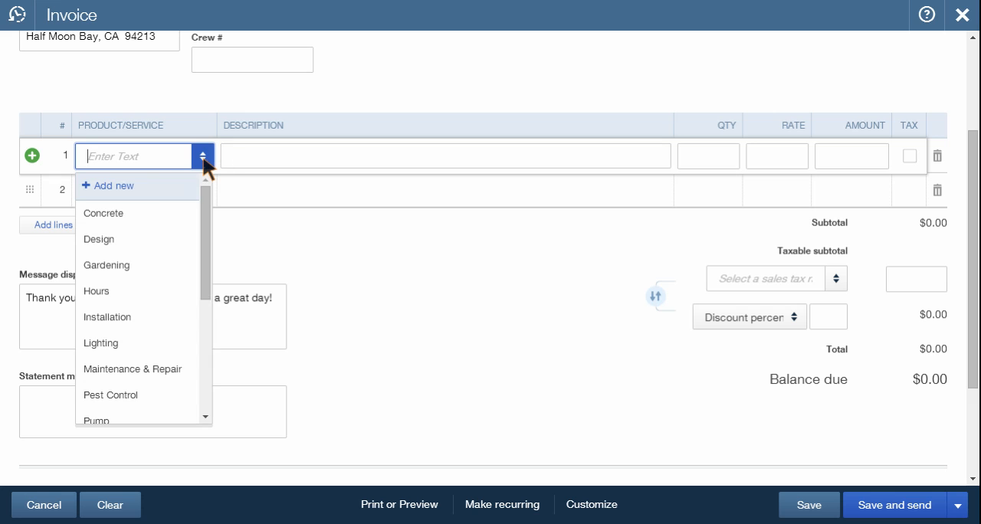
{"action": "left_click", "coordinate": [154, 214]}
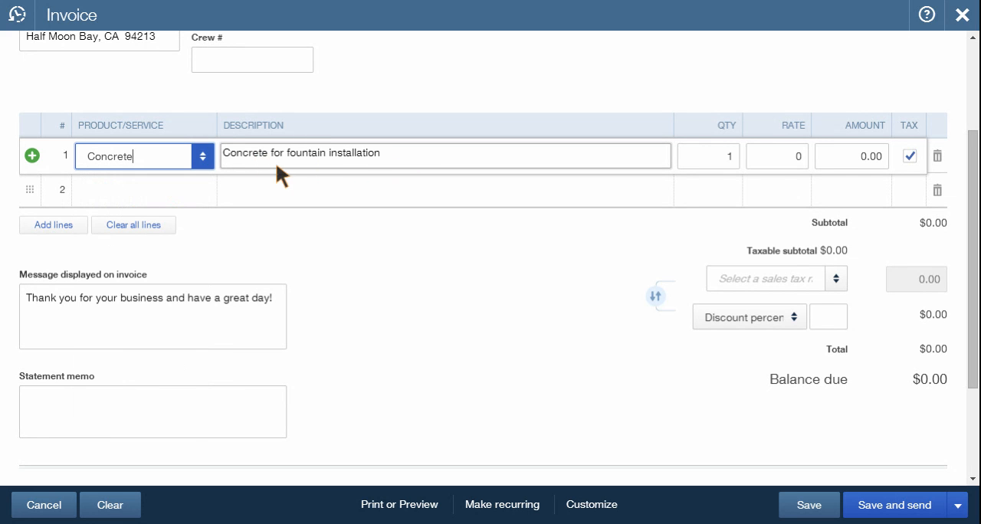
- Extend the Concrete line's description to read "Concrete for fountain installation. Back porch"
{"action": "left_click", "coordinate": [393, 152]}
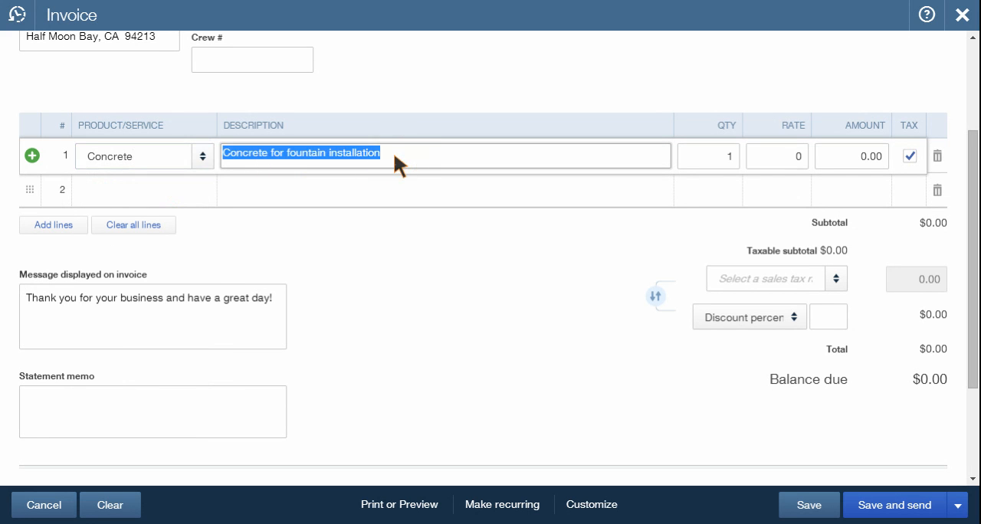
{"action": "left_click", "coordinate": [394, 152]}
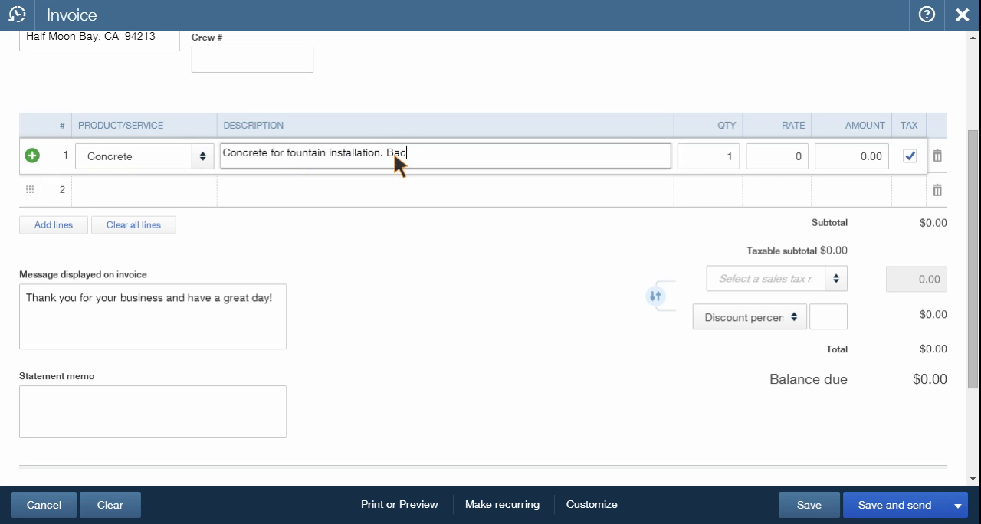
{"action": "type", "text": "porch"}
- Set the Concrete line's quantity to 2 and rate to 120, and keep the line marked as taxable
{"action": "left_click", "coordinate": [731, 157]}
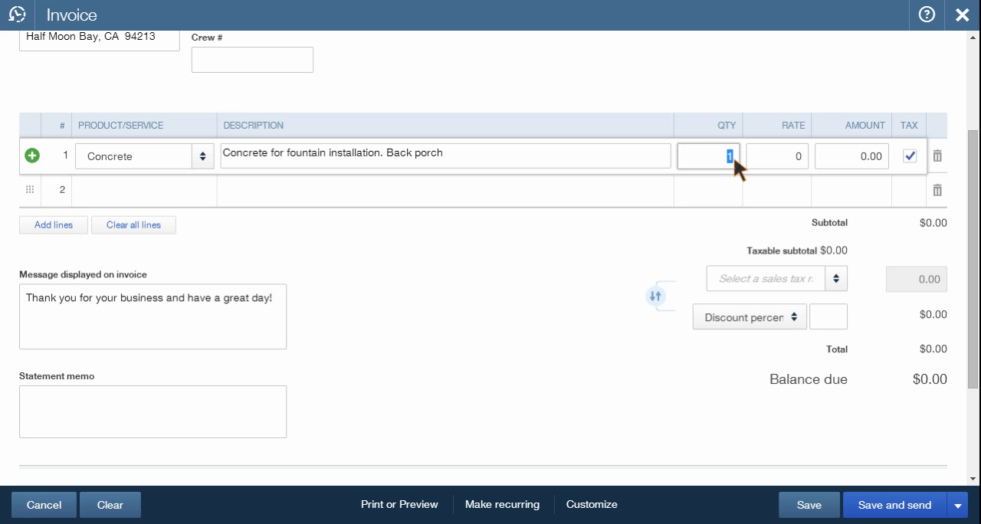
{"action": "left_click", "coordinate": [773, 159]}
{"action": "key", "text": "Tab"}
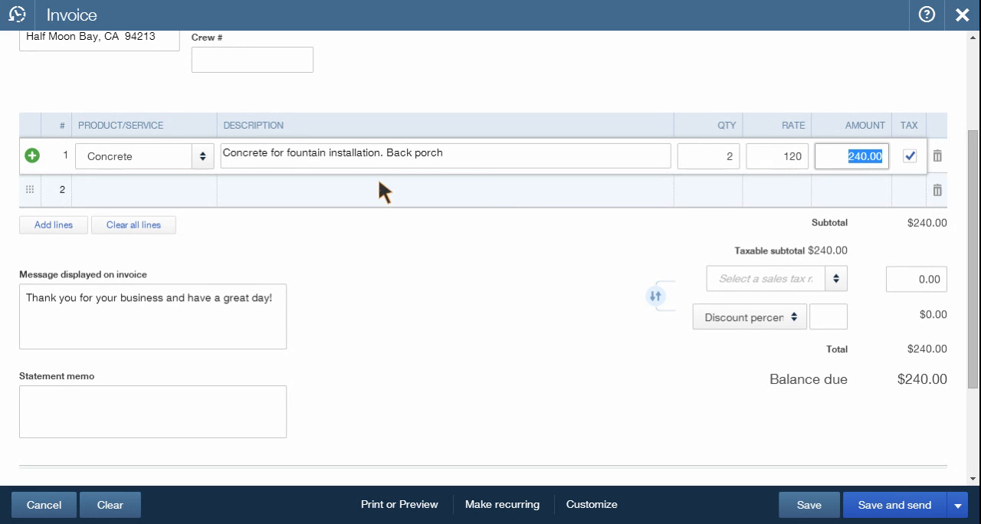
{"action": "left_click", "coordinate": [911, 153]}
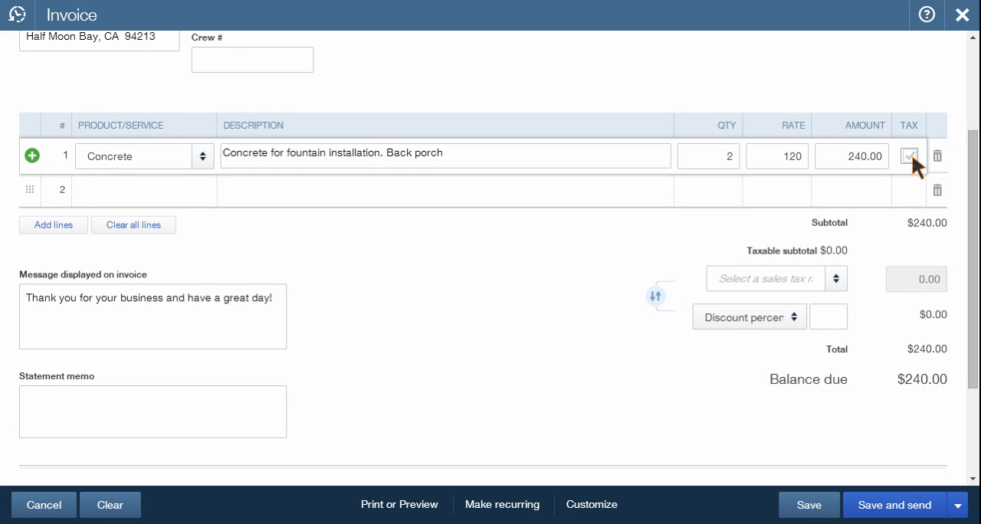
{"action": "left_click", "coordinate": [910, 156]}
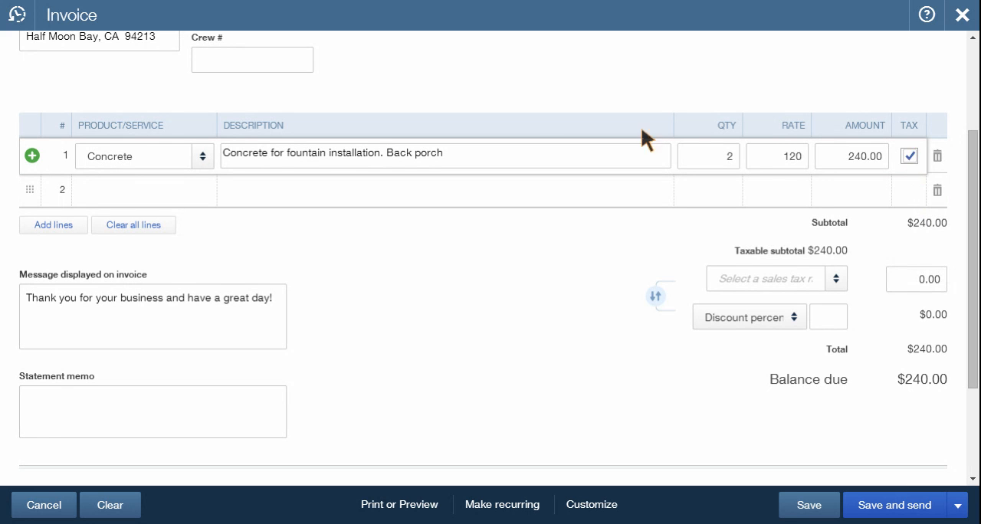
- Add Gardening as the invoice's second line item with a rate of 50
{"action": "left_click", "coordinate": [115, 185]}
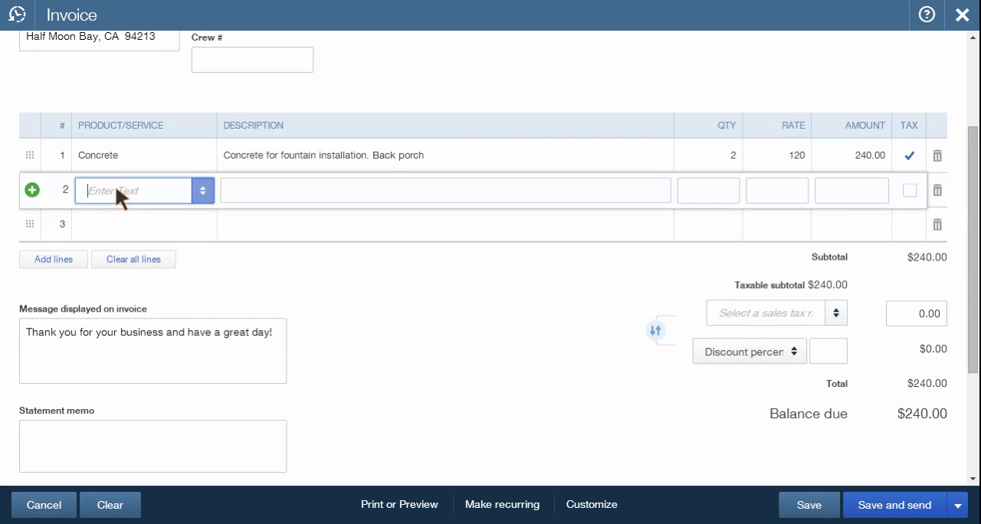
{"action": "left_click", "coordinate": [204, 192]}
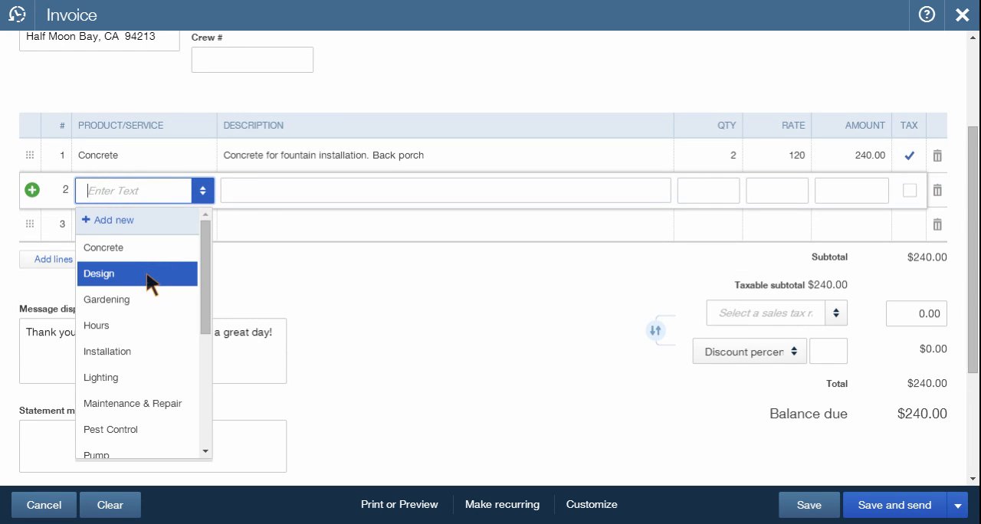
{"action": "left_click", "coordinate": [146, 299]}
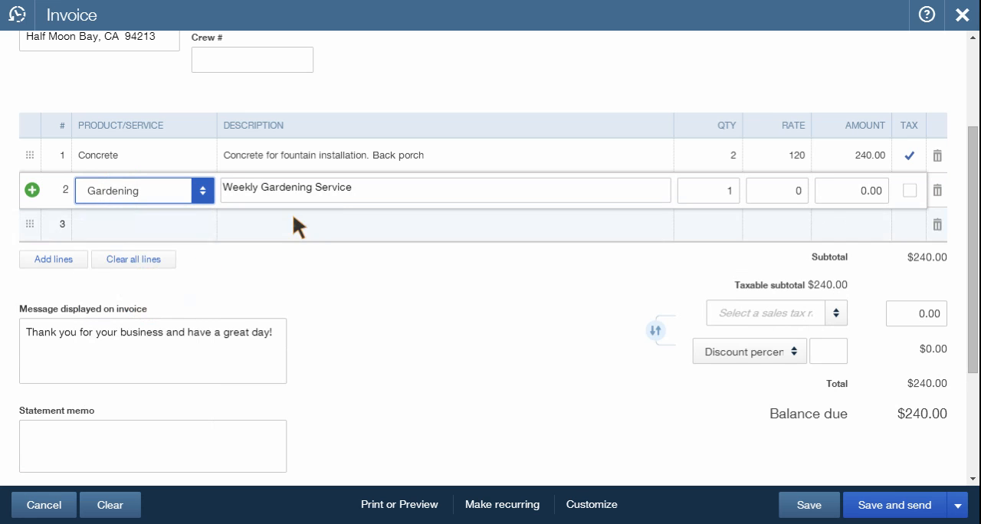
{"action": "left_click", "coordinate": [796, 186]}
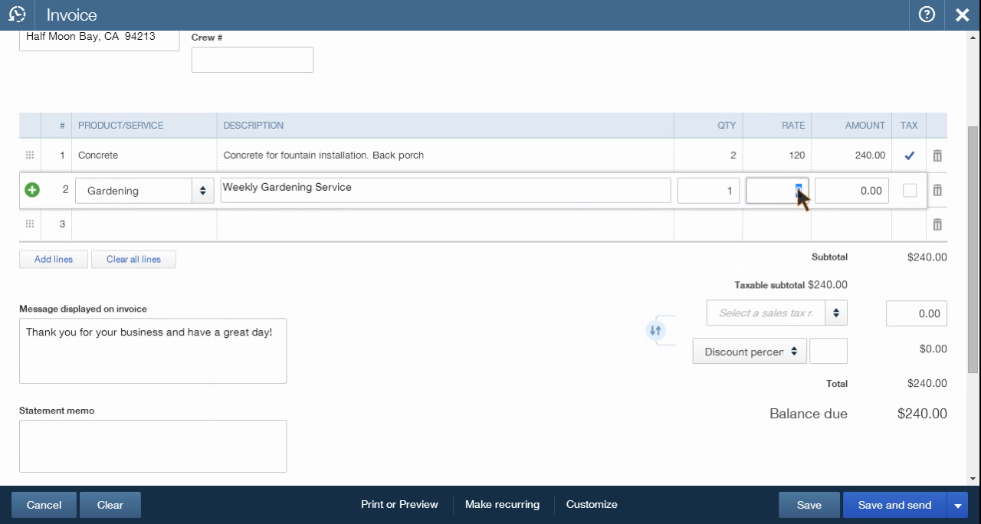
{"action": "type", "text": "50"}
{"action": "key", "text": "Tab"}
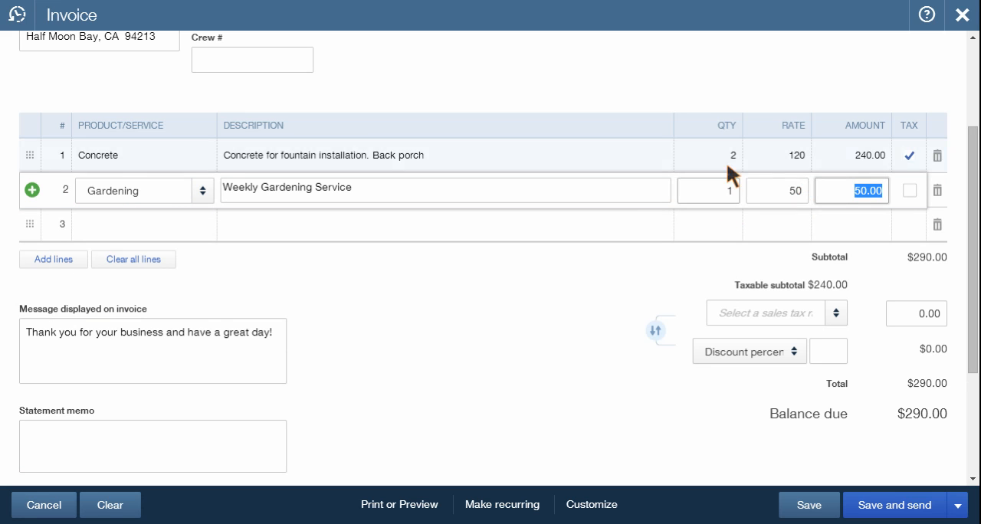
{"action": "left_click", "coordinate": [50, 261]}
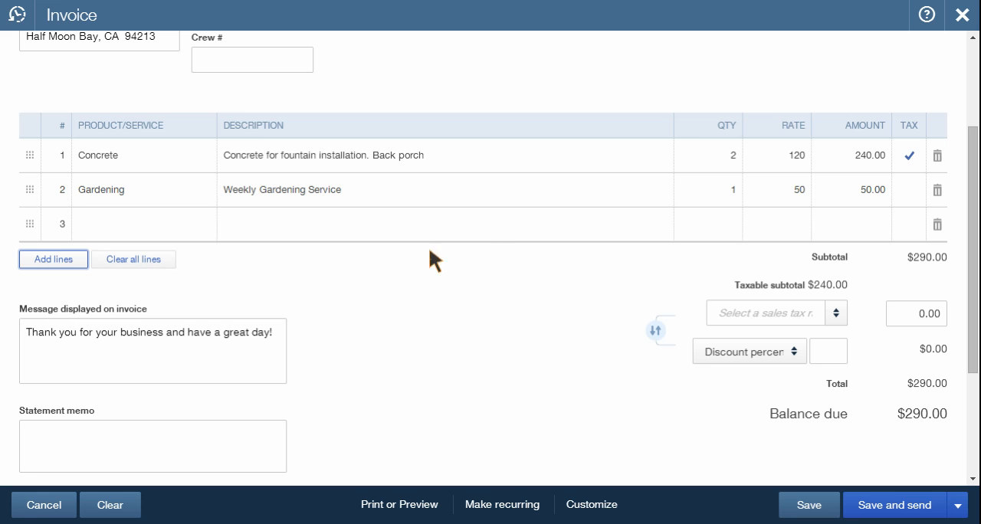
{"action": "left_click", "coordinate": [174, 348]}
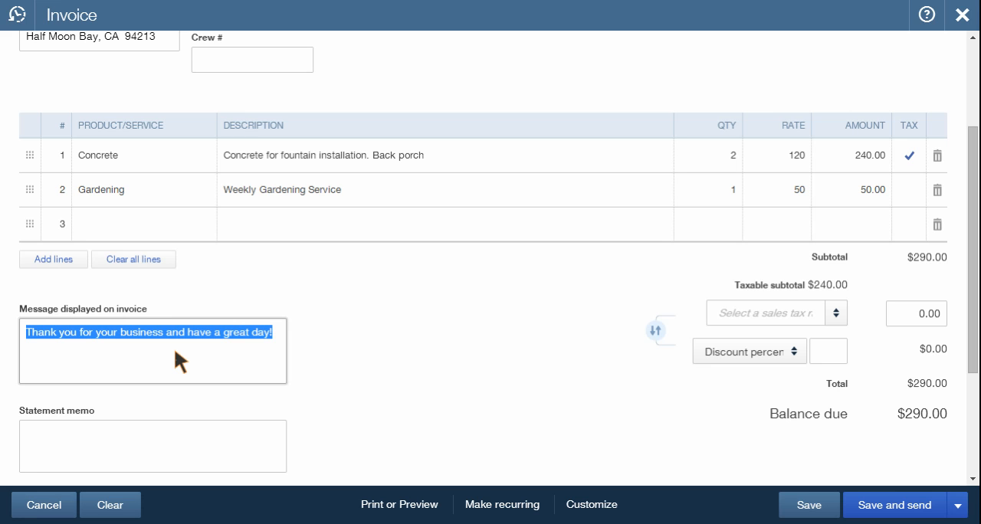
{"action": "left_click", "coordinate": [274, 332]}
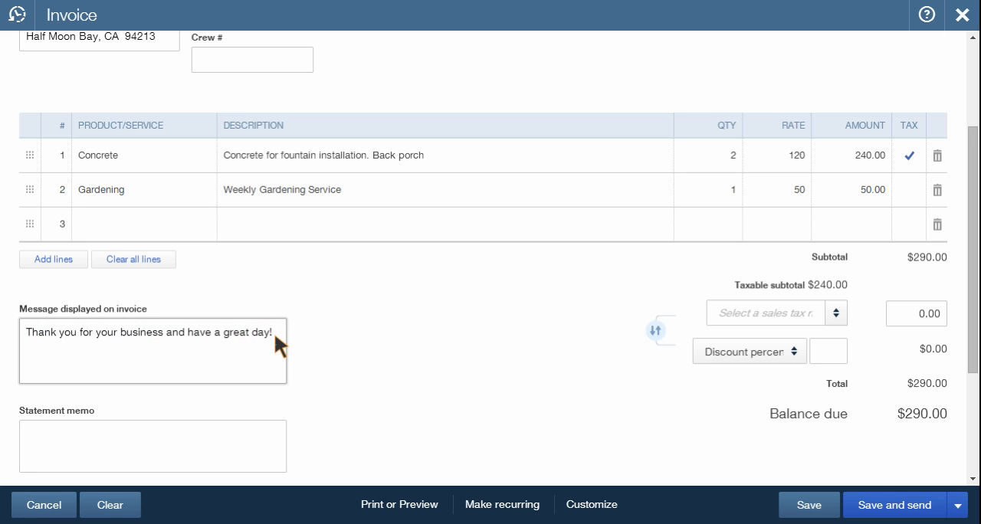
- Apply the California (8%) sales tax rate to the invoice's taxable subtotal
{"action": "left_click", "coordinate": [838, 313]}
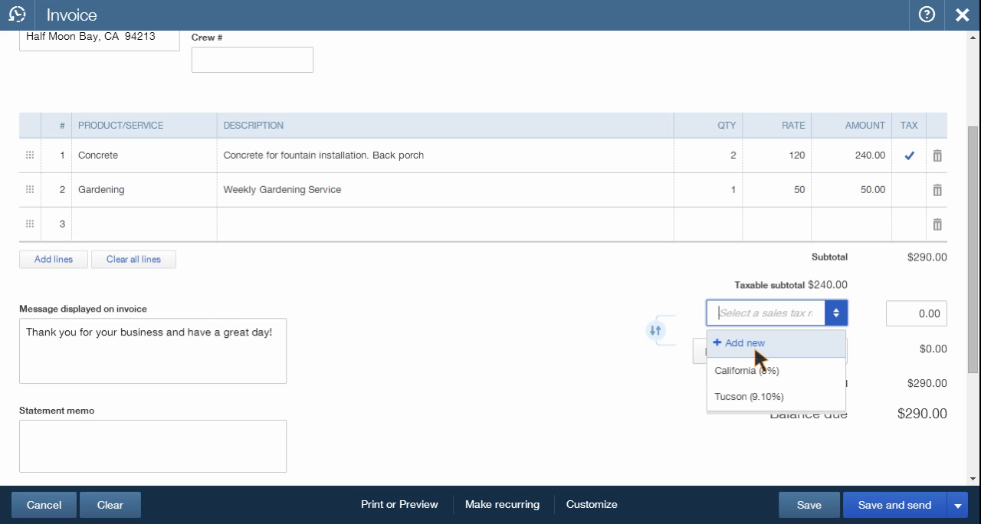
{"action": "left_click", "coordinate": [763, 374]}
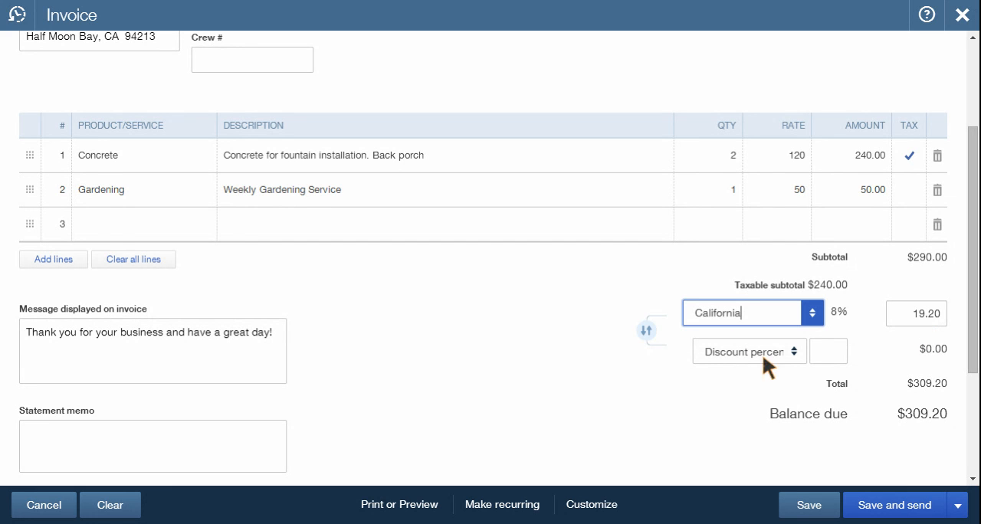
- Enter a 10 percent discount on the invoice and change the discount type to Discount value
{"action": "left_click", "coordinate": [785, 352]}
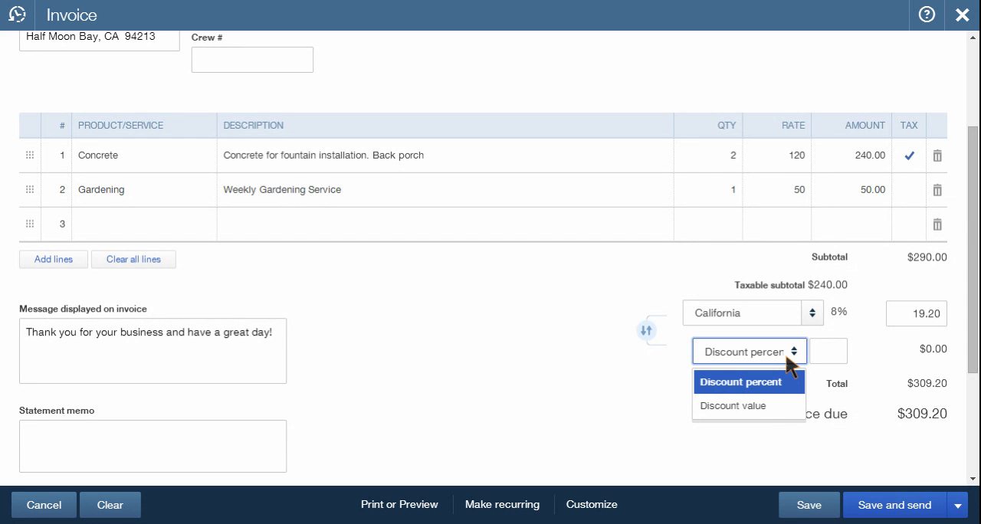
{"action": "left_click", "coordinate": [821, 350]}
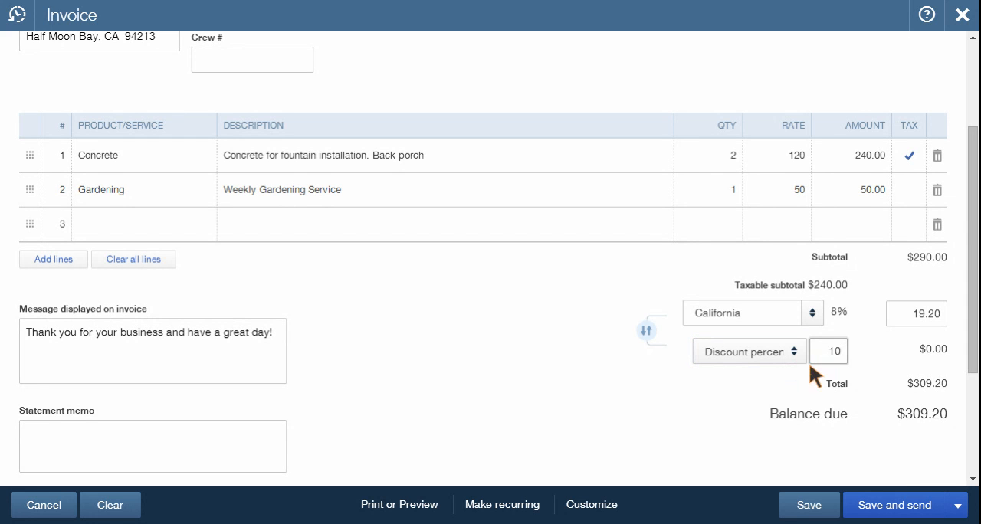
{"action": "left_click", "coordinate": [858, 354]}
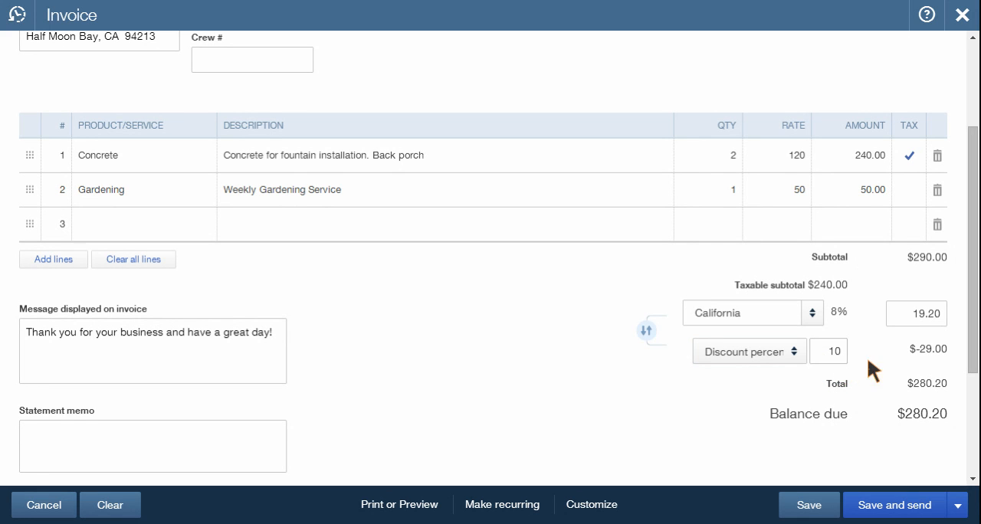
{"action": "left_click", "coordinate": [802, 350]}
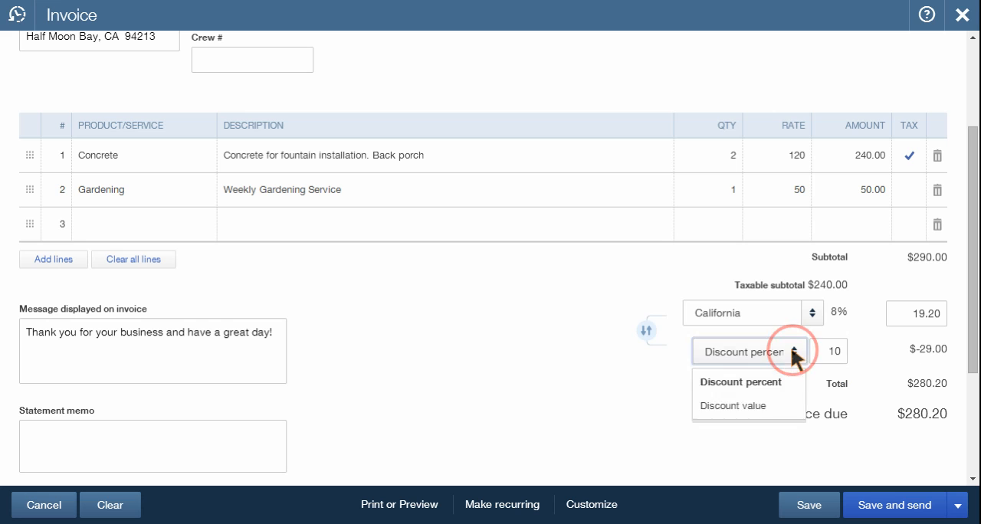
{"action": "left_click", "coordinate": [776, 410]}
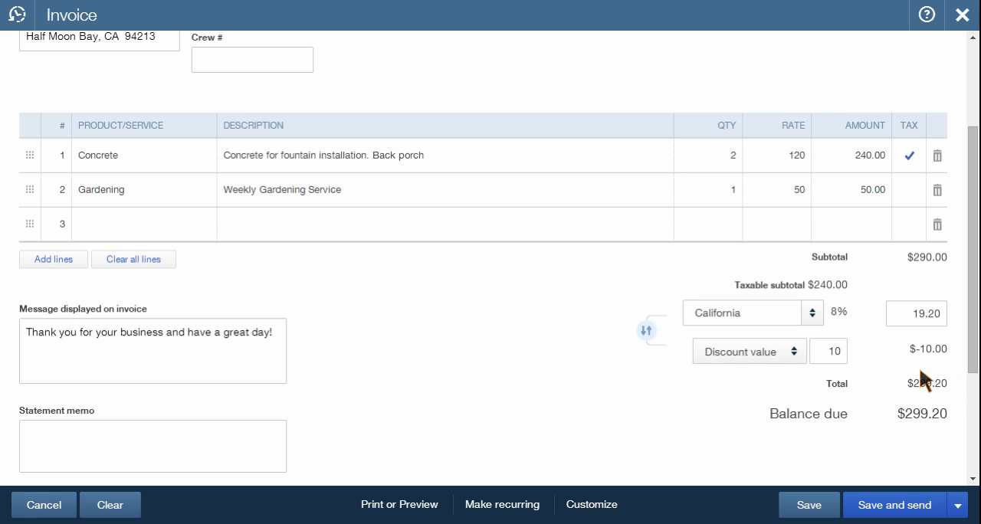
- Review the invoice's statement memo, attachments area and the Send later option beside the customer's email
{"action": "scroll", "coordinate": [678, 342], "scroll_direction": "down", "scroll_amount": 3}
{"action": "scroll", "coordinate": [676, 344], "scroll_direction": "up", "scroll_amount": 1}
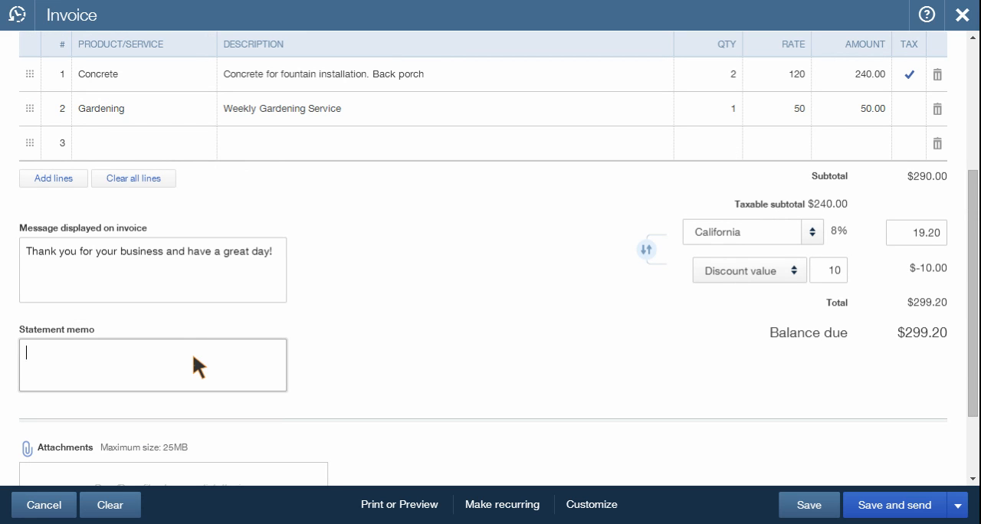
{"action": "scroll", "coordinate": [192, 363], "scroll_direction": "down", "scroll_amount": 3}
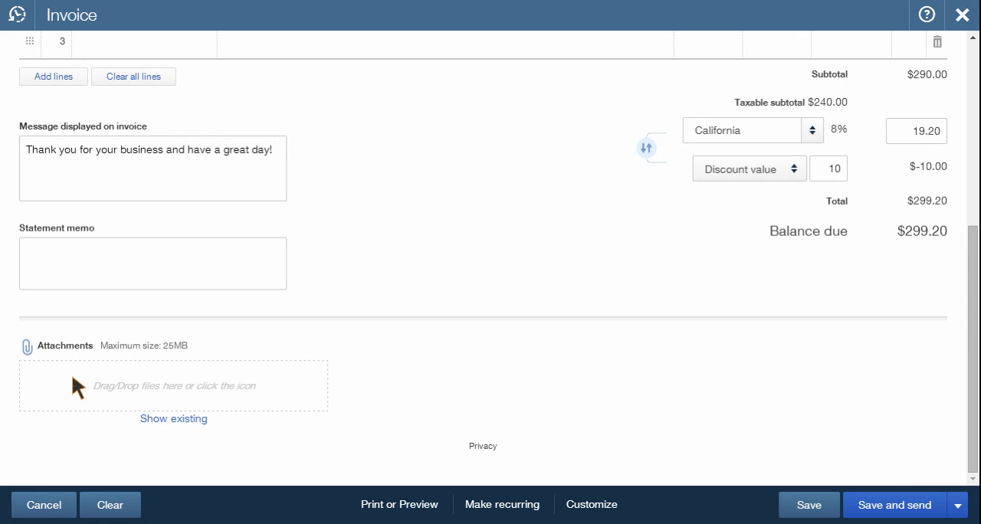
{"action": "left_click", "coordinate": [31, 349]}
{"action": "left_click", "coordinate": [165, 265]}
{"action": "left_click", "coordinate": [524, 345]}
{"action": "scroll", "coordinate": [524, 345], "scroll_direction": "up", "scroll_amount": 4}
{"action": "scroll", "coordinate": [524, 345], "scroll_direction": "down", "scroll_amount": 4}
{"action": "scroll", "coordinate": [523, 344], "scroll_direction": "up", "scroll_amount": 5}
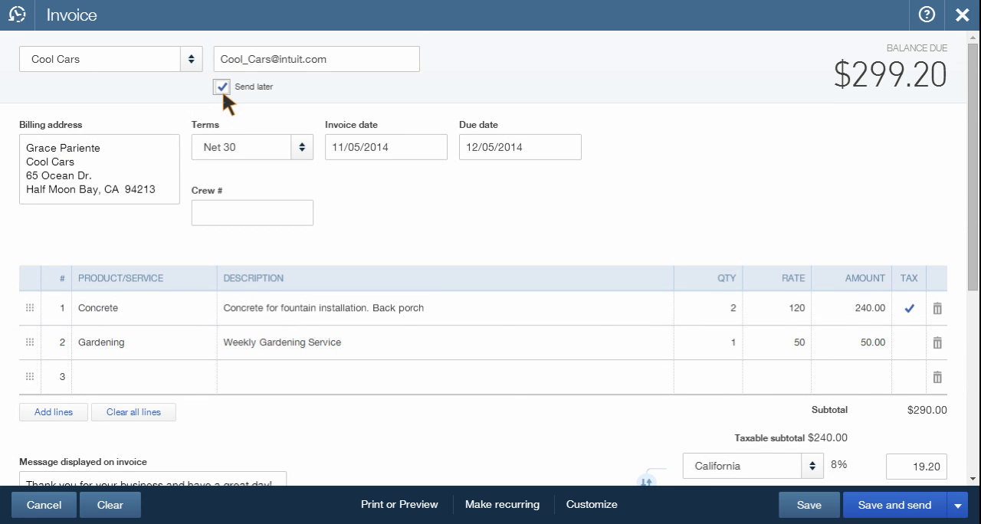
- Save and close the completed Cool Cars invoice instead of sending it
{"action": "scroll", "coordinate": [399, 333], "scroll_direction": "down", "scroll_amount": 5}
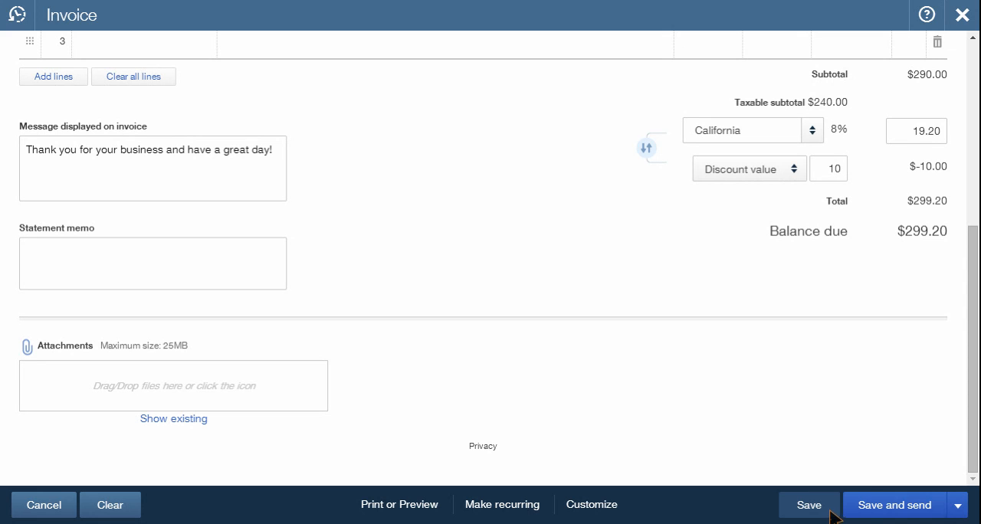
{"action": "left_click", "coordinate": [958, 507]}
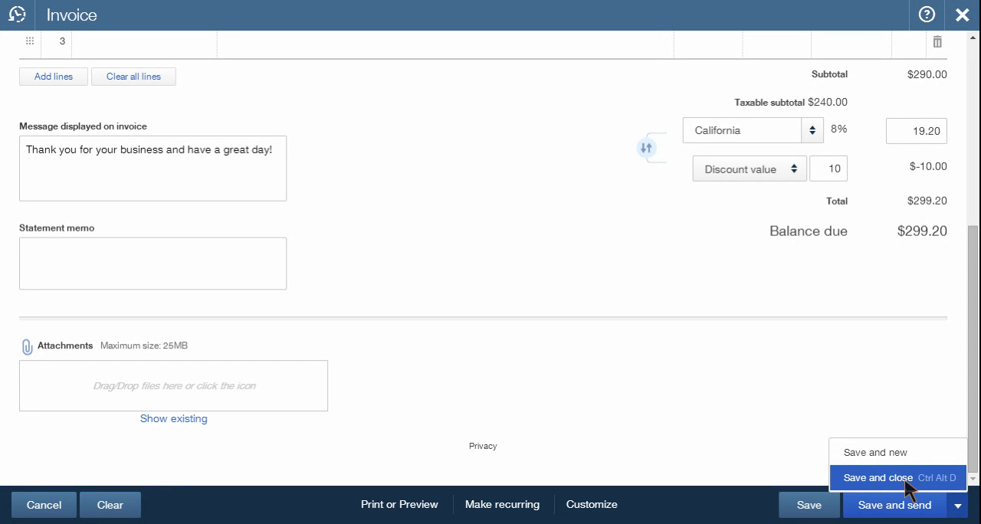
{"action": "left_click", "coordinate": [882, 478]}
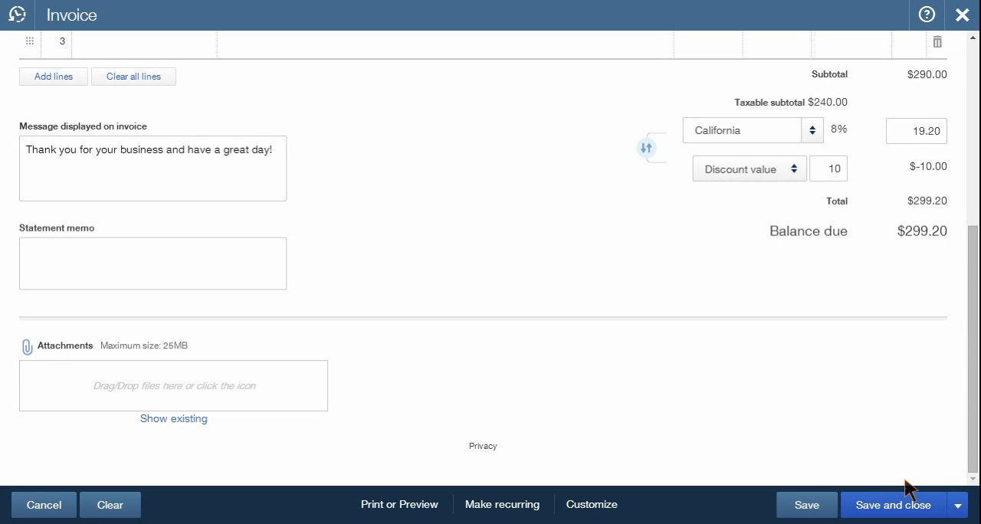
{"action": "left_click", "coordinate": [905, 481]}
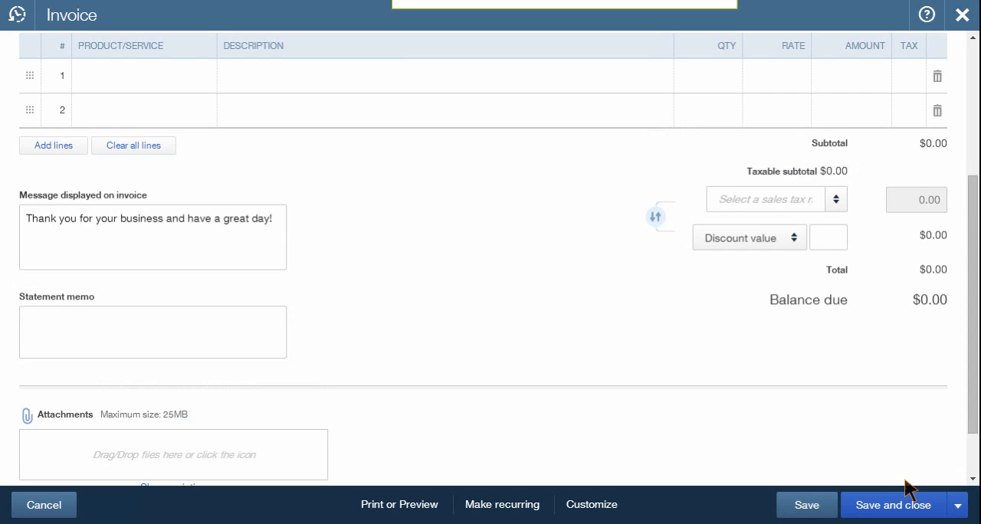